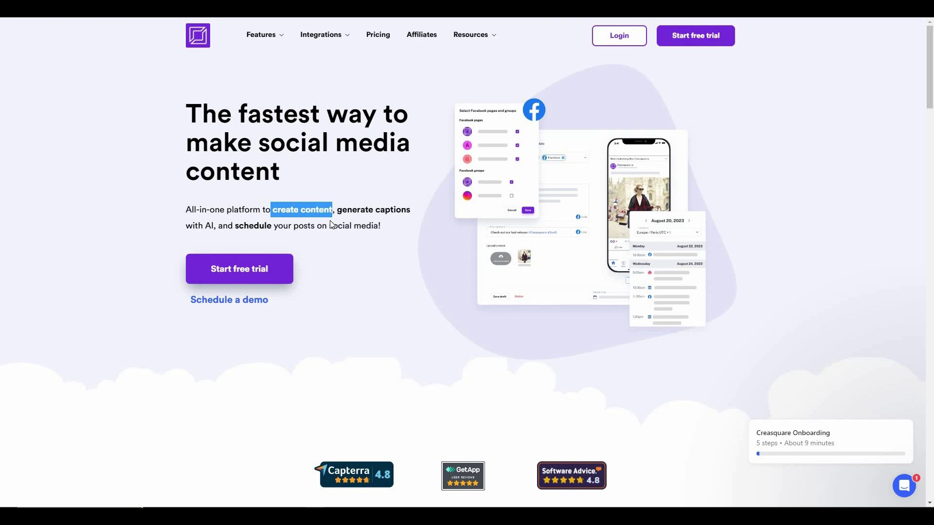
# - Highlight the tagline phrases 'generate captions with AI' and 'schedule' on the Creasquare site
pyautogui.click(340, 220)
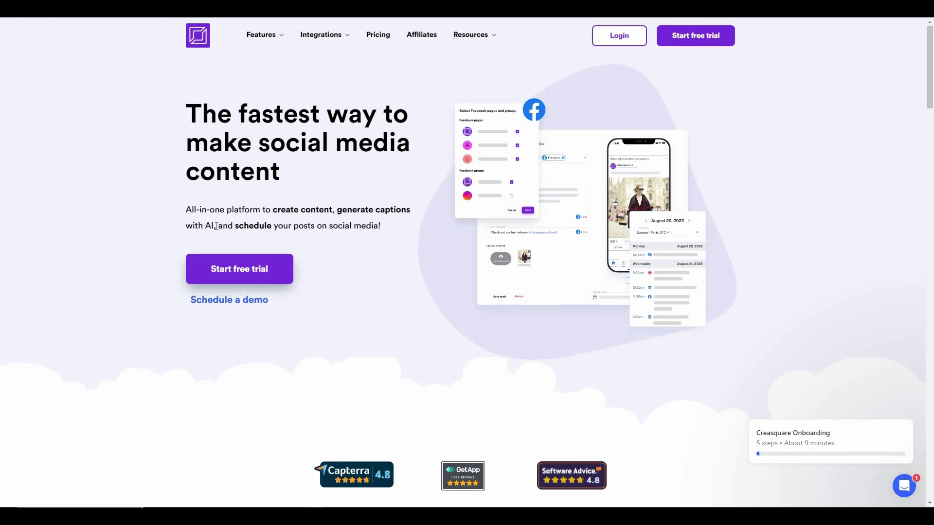
pyautogui.moveTo(337, 210); pyautogui.dragTo(225, 231)
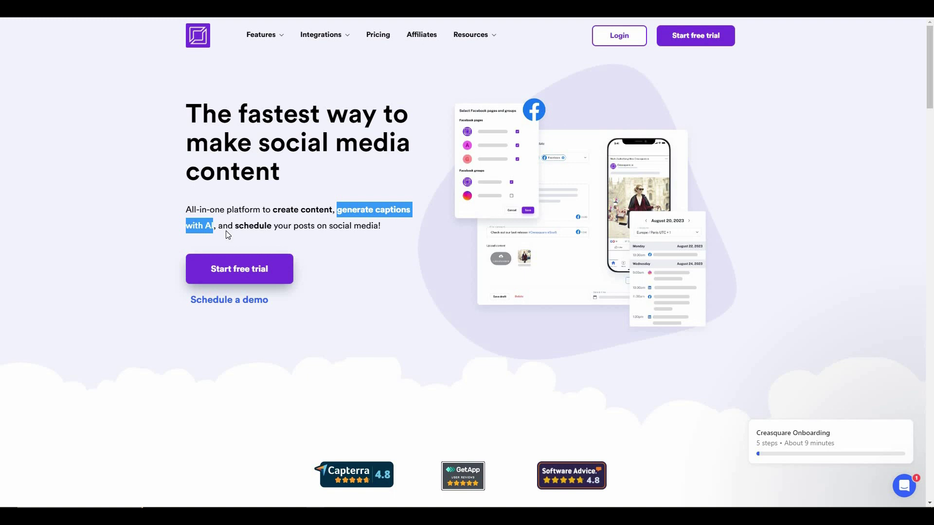
pyautogui.click(239, 239)
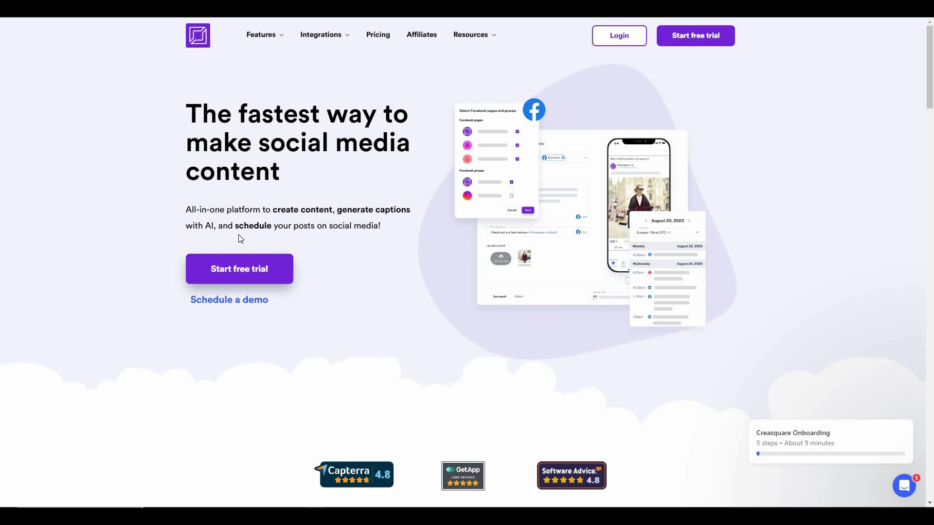
pyautogui.moveTo(279, 240); pyautogui.dragTo(292, 250)
# - Scroll down through the Creative Studio, AI content writer and Scheduling sections
pyautogui.scroll(-4, 321, 250)
pyautogui.scroll(-1, 365, 262)
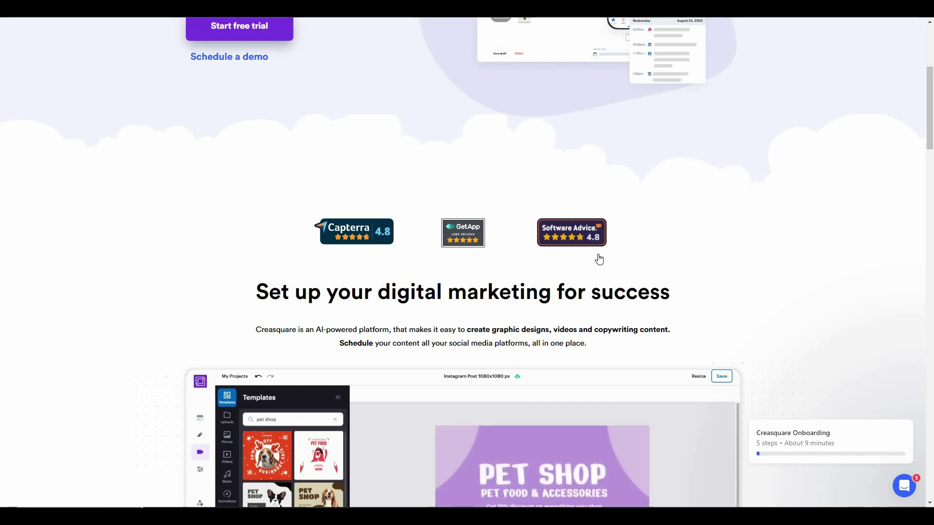
pyautogui.scroll(-11, 598, 260)
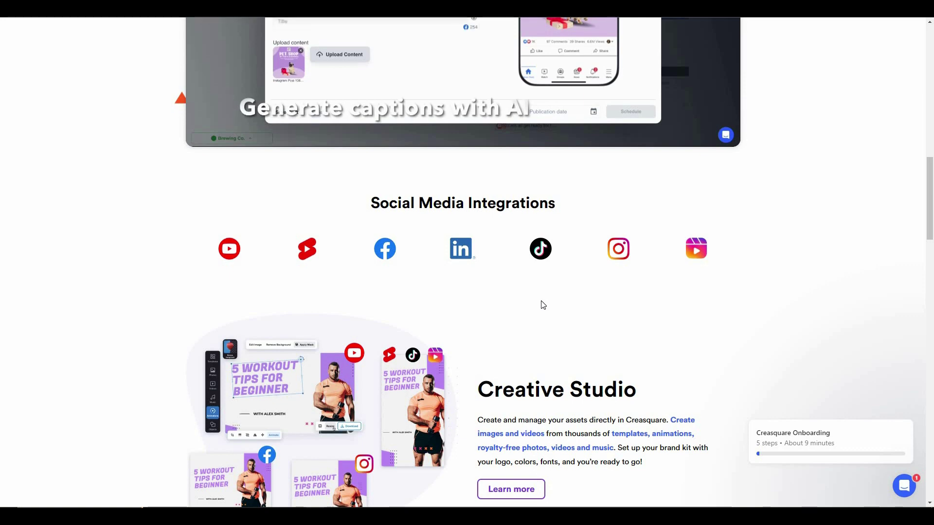
pyautogui.scroll(-5, 677, 145)
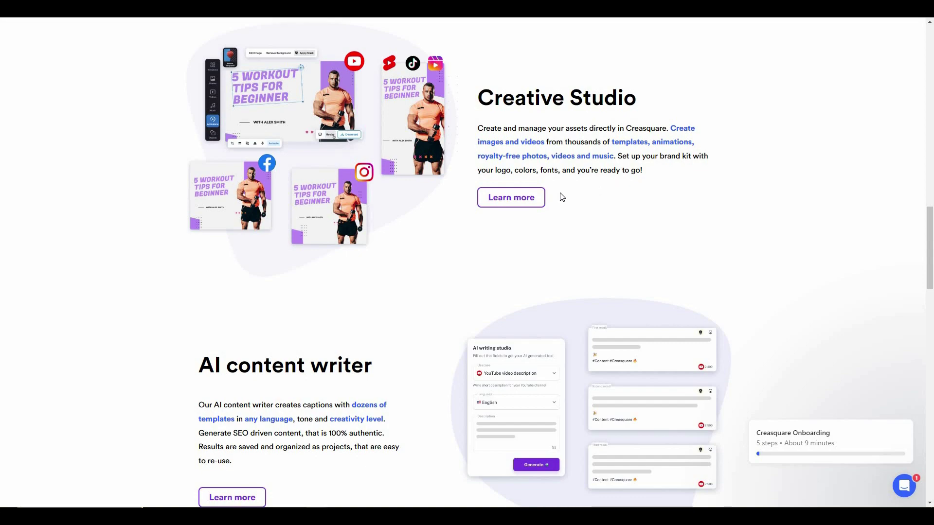
pyautogui.scroll(-5, 385, 145)
pyautogui.scroll(-5, 630, 210)
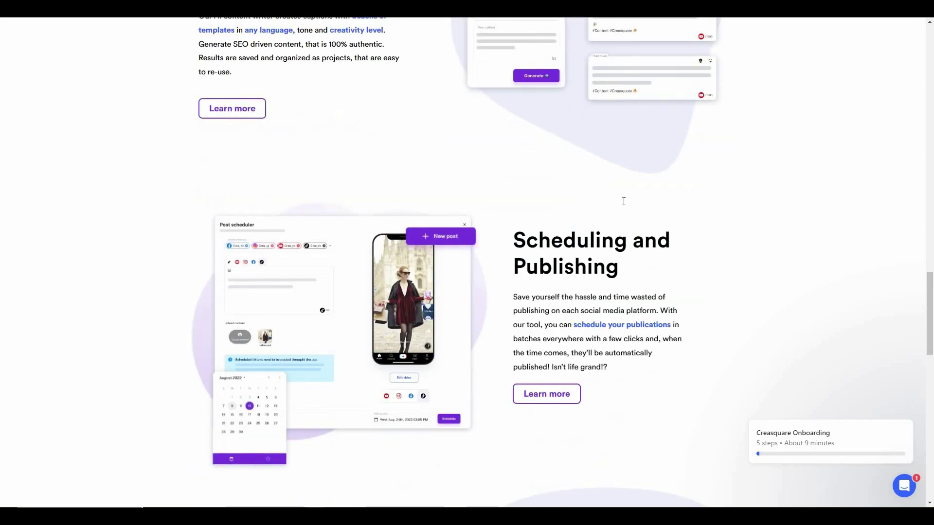
pyautogui.scroll(-7, 601, 228)
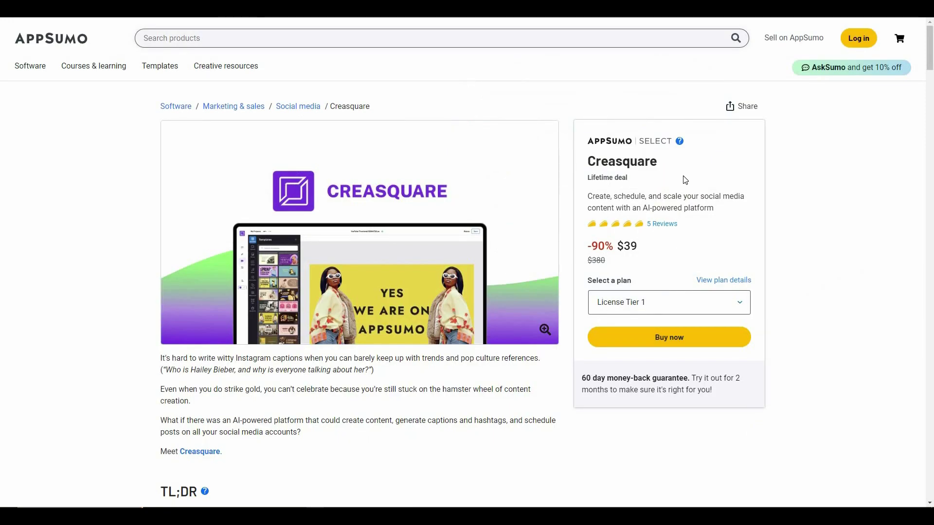
# - Highlight the Lifetime deal label, then scroll to the $39, $99 and $199 license tier cards
pyautogui.tripleClick(618, 178)
pyautogui.click(632, 259)
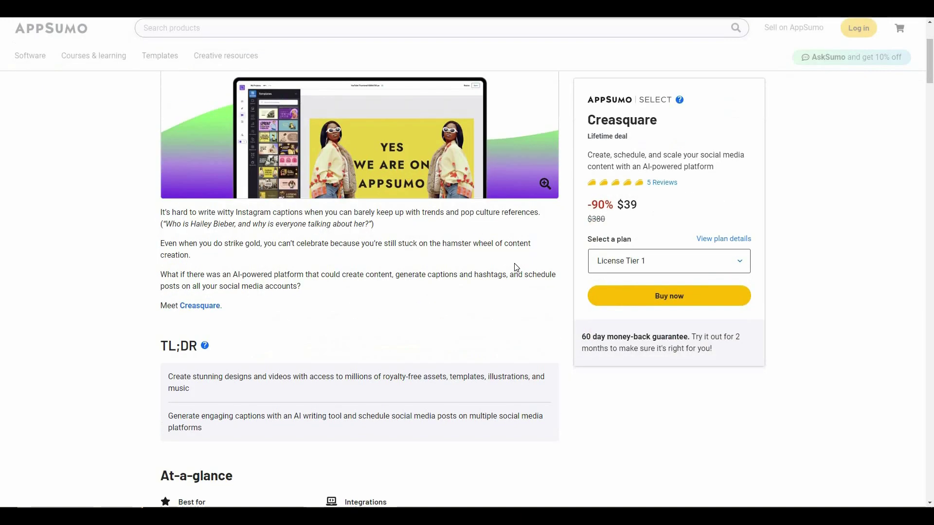
pyautogui.scroll(-9, 516, 261)
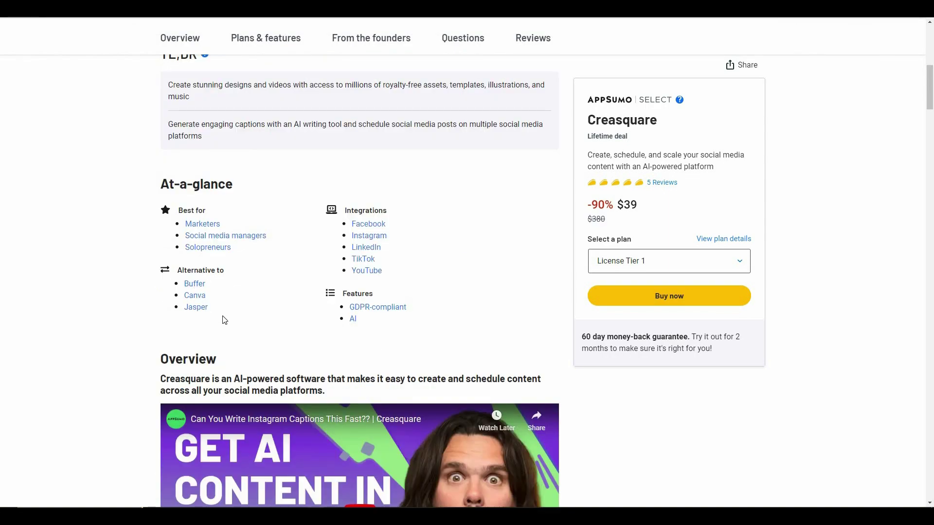
pyautogui.scroll(-20, 225, 319)
pyautogui.scroll(-5, 262, 213)
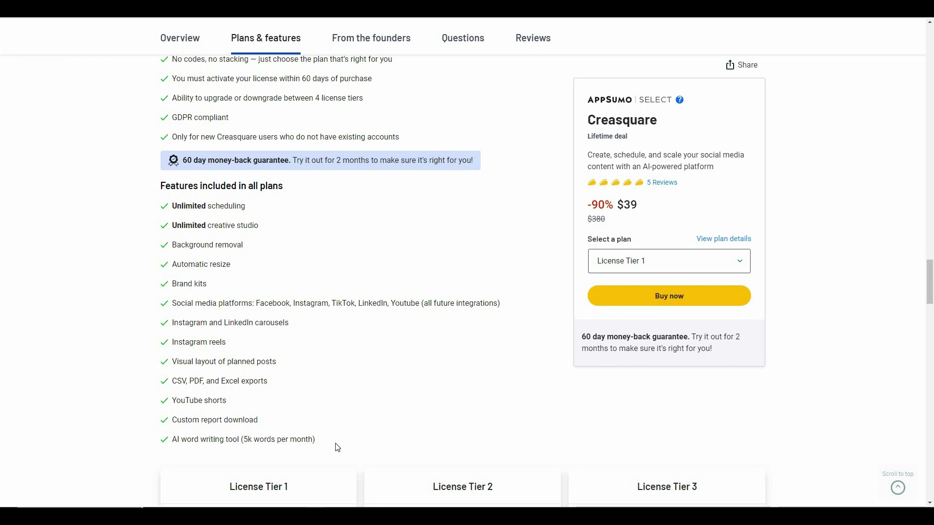
pyautogui.scroll(-8, 322, 365)
pyautogui.scroll(2, 316, 248)
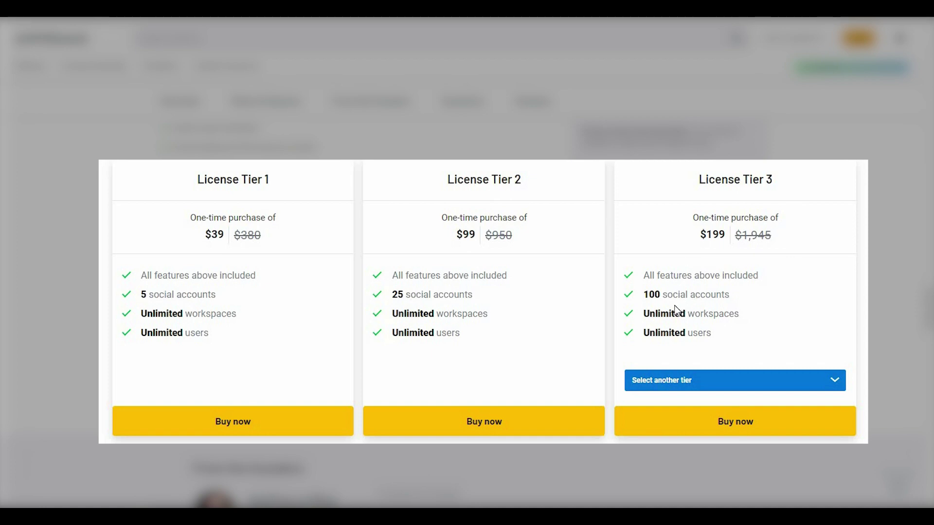
# - Switch the third pricing card to License Tier 4 ($329, 250 social accounts)
pyautogui.click(672, 380)
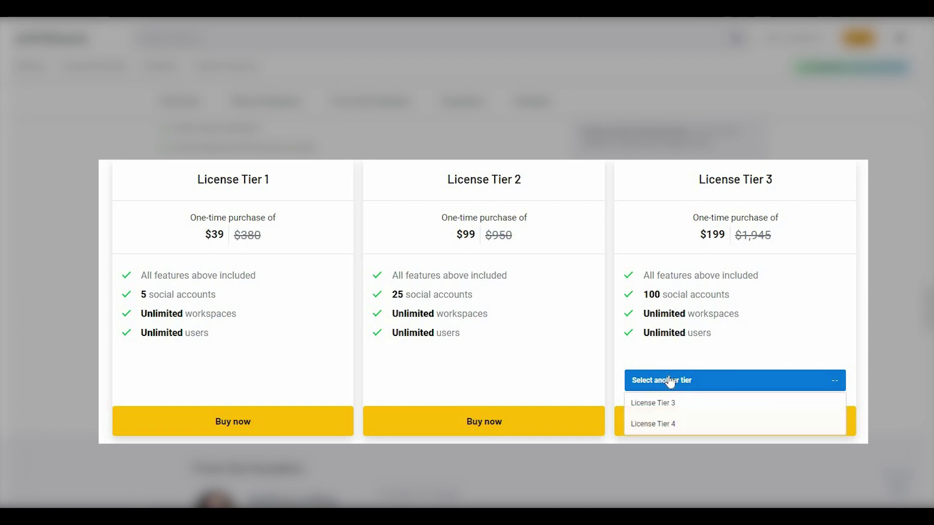
pyautogui.click(679, 425)
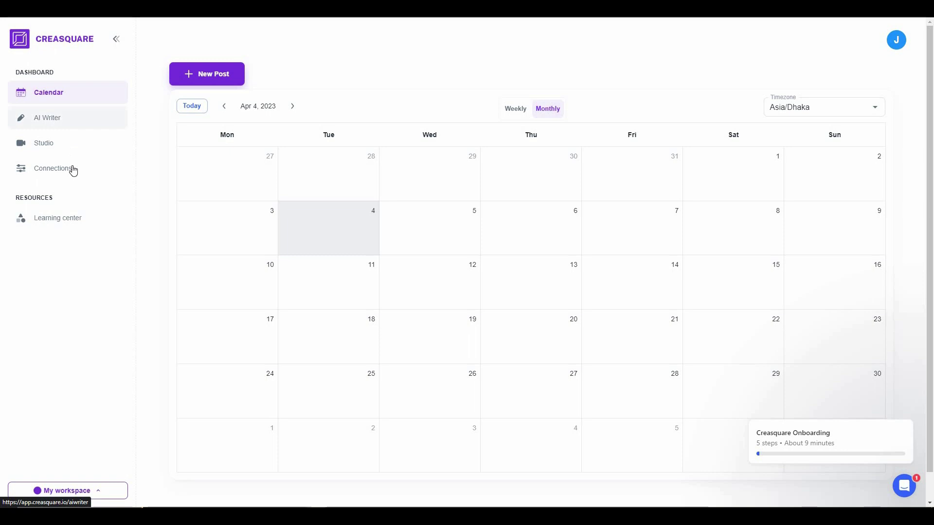
pyautogui.click(99, 490)
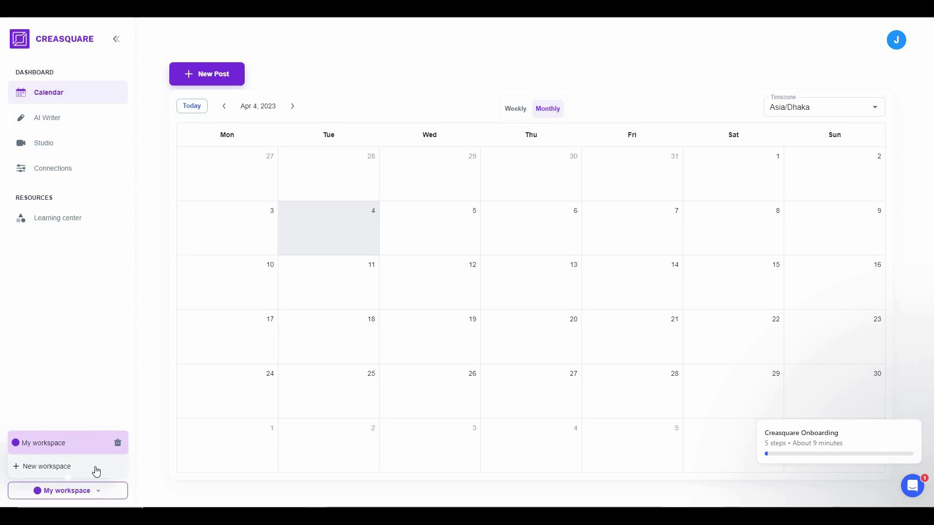
pyautogui.click(151, 105)
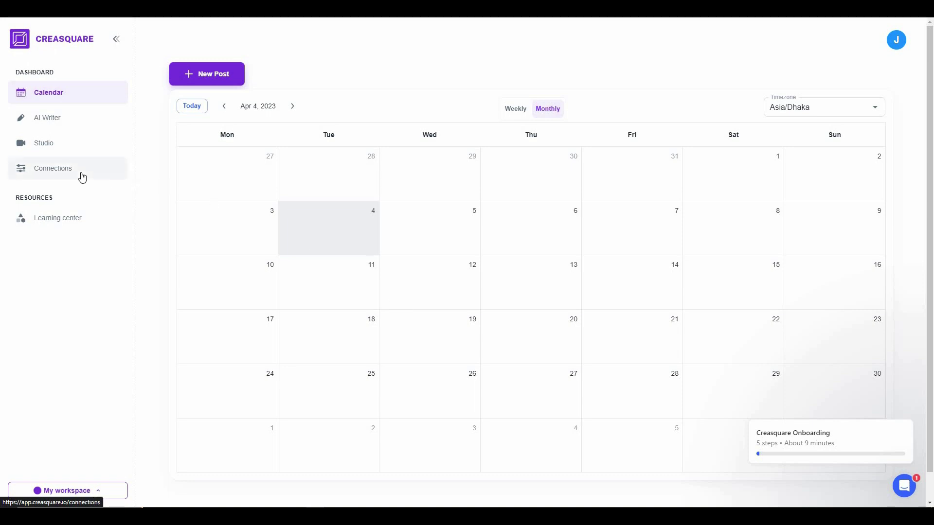
# - Open Connections and the Facebook card's help collection on available social profile connections
pyautogui.click(117, 178)
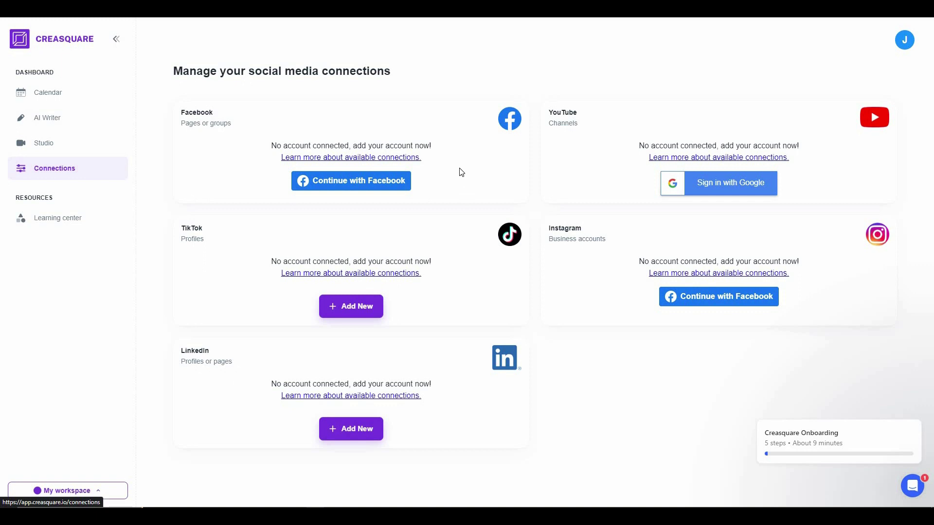
pyautogui.click(361, 160)
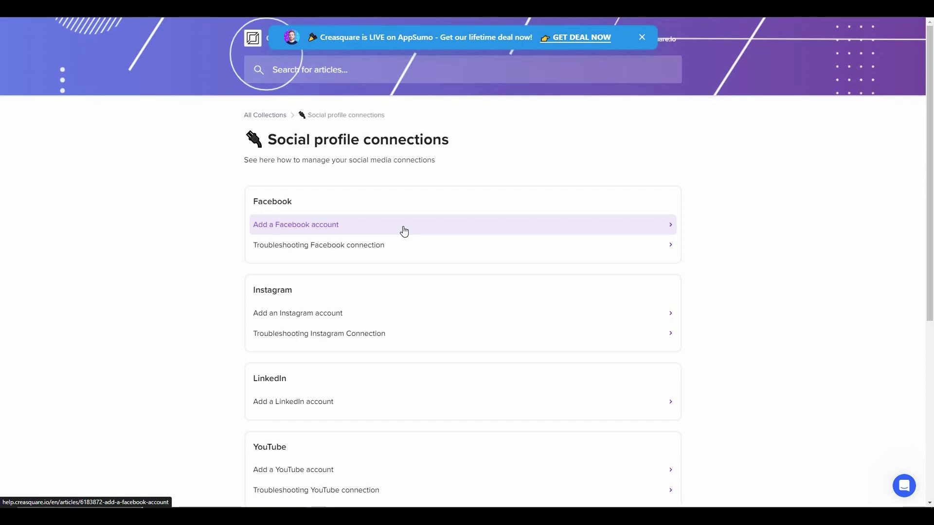
pyautogui.scroll(-6, 413, 300)
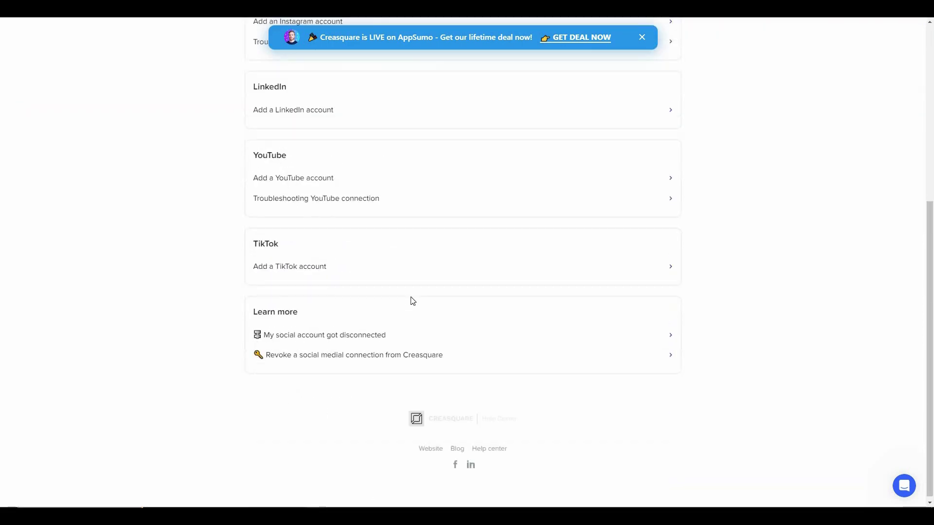
pyautogui.scroll(6, 413, 301)
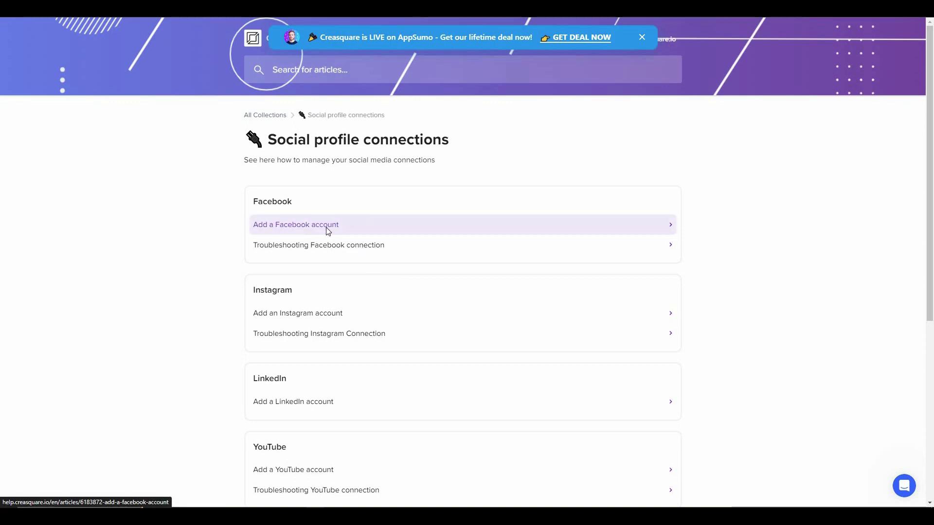
pyautogui.click(328, 235)
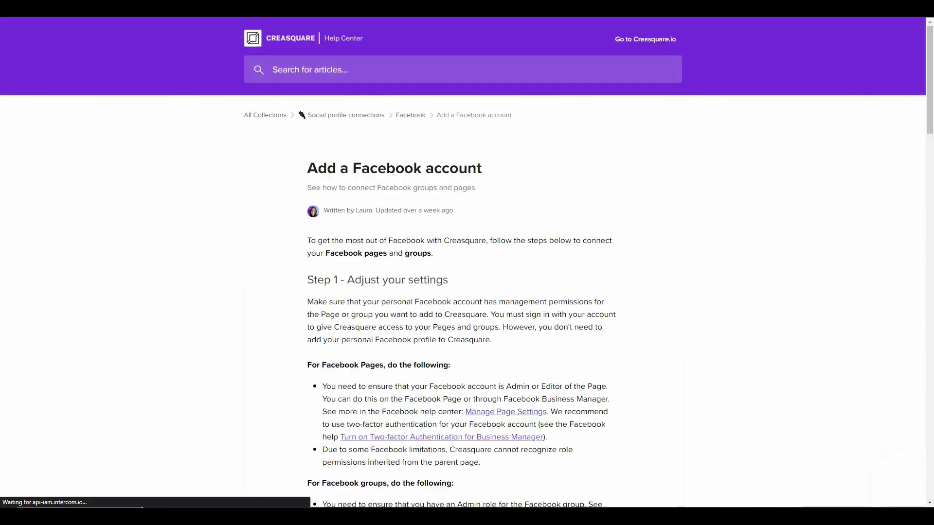
pyautogui.scroll(-2, 328, 235)
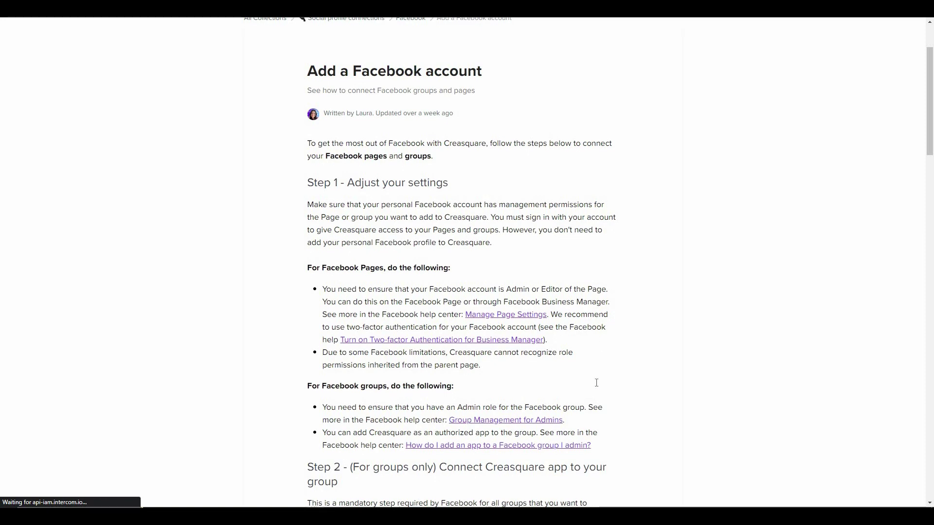
pyautogui.scroll(2, 461, 125)
pyautogui.click(363, 117)
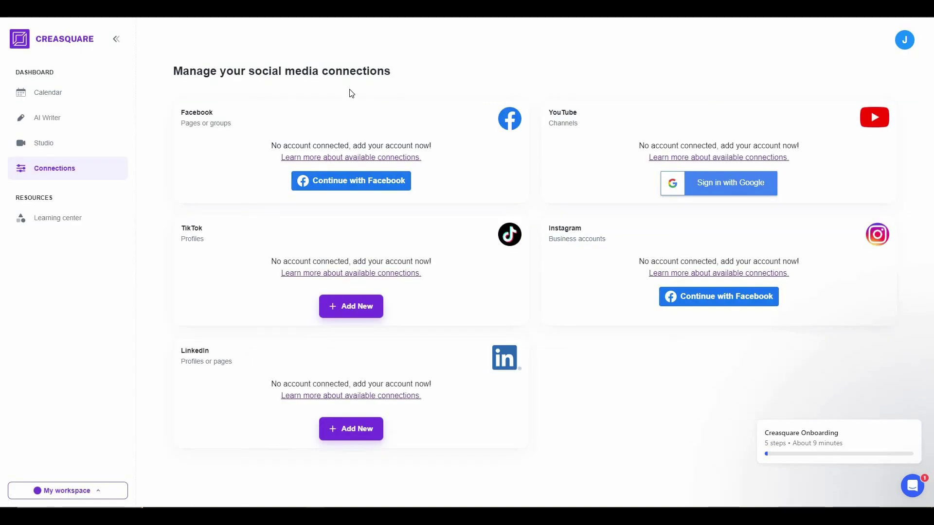
# - From the Calendar, start a new post and try its Social accounts, Post details and First comment fields
pyautogui.click(68, 98)
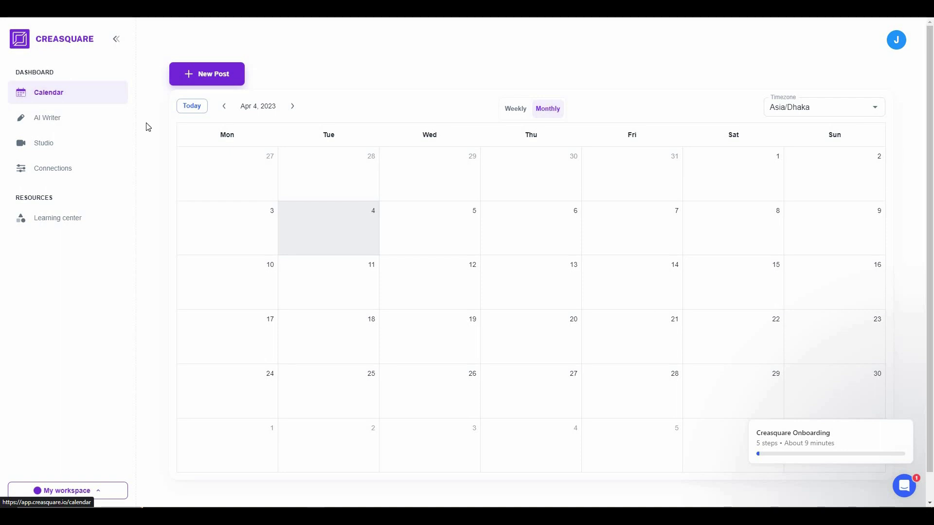
pyautogui.click(216, 76)
pyautogui.click(396, 188)
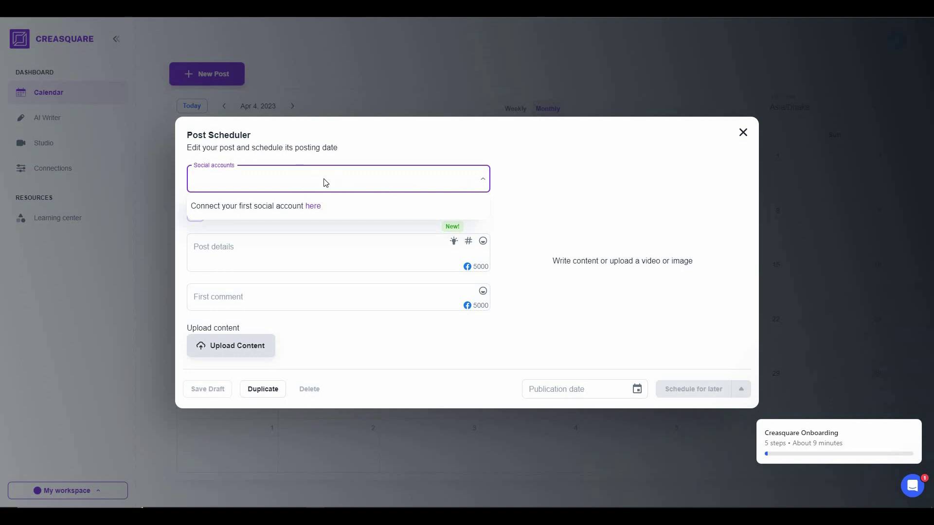
pyautogui.click(514, 191)
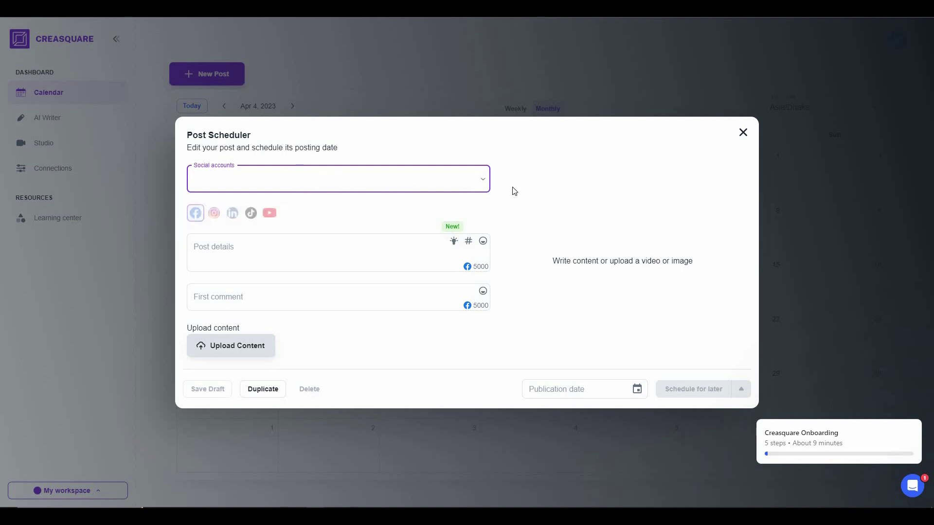
pyautogui.click(360, 248)
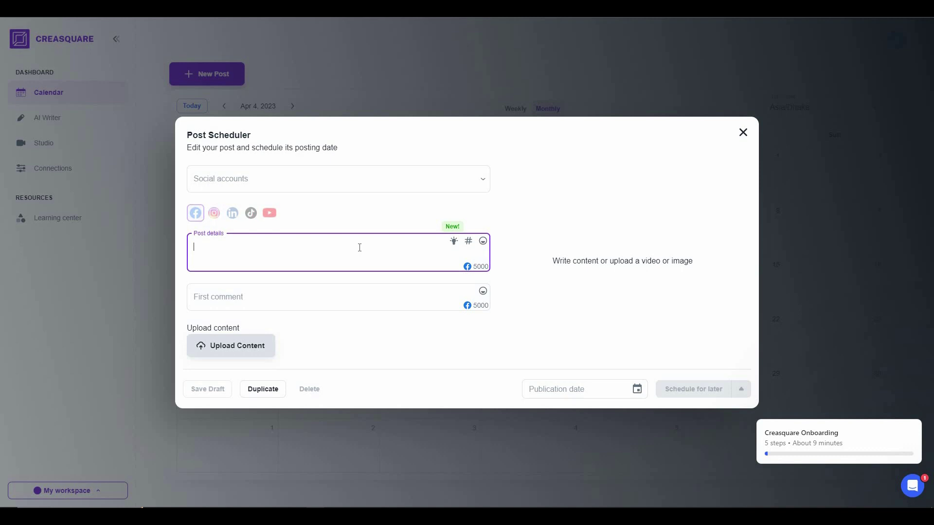
pyautogui.click(306, 296)
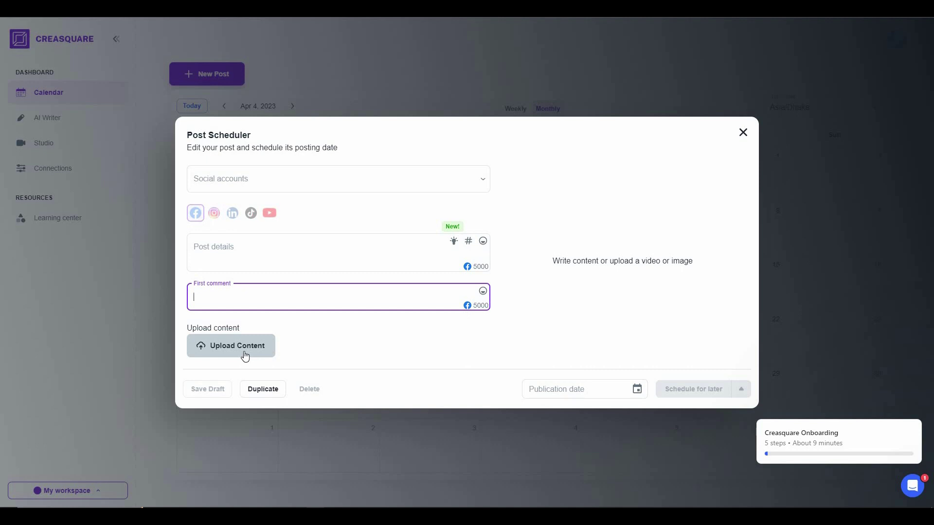
# - Look at the publication date picker without choosing, then close the Post Scheduler unsaved
pyautogui.click(642, 393)
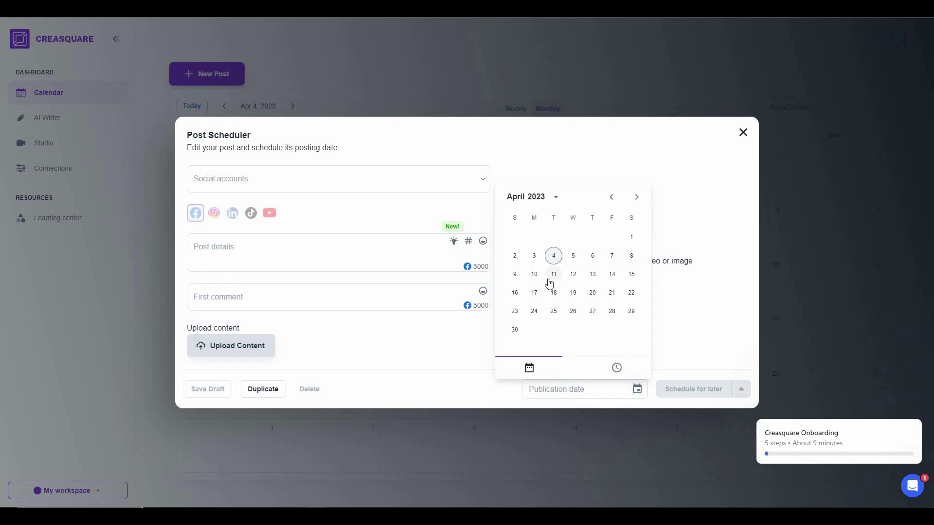
pyautogui.click(728, 364)
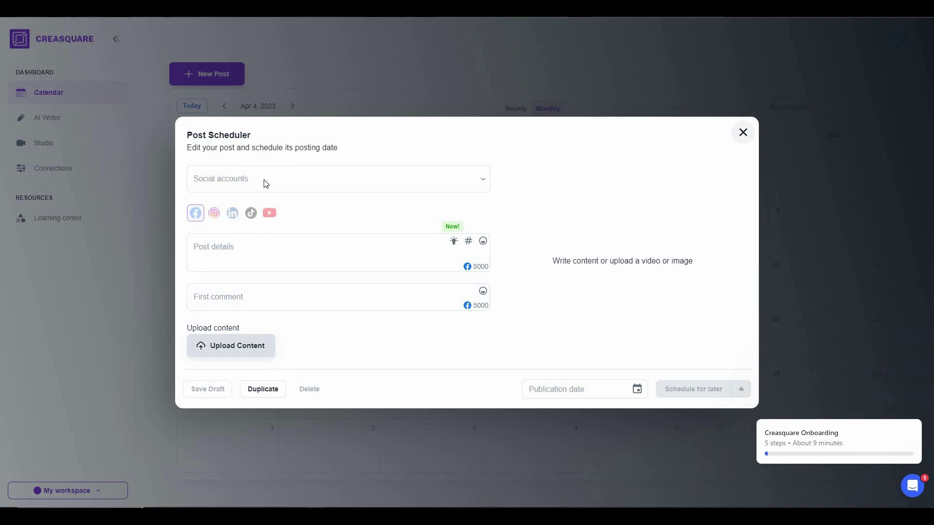
pyautogui.click(158, 177)
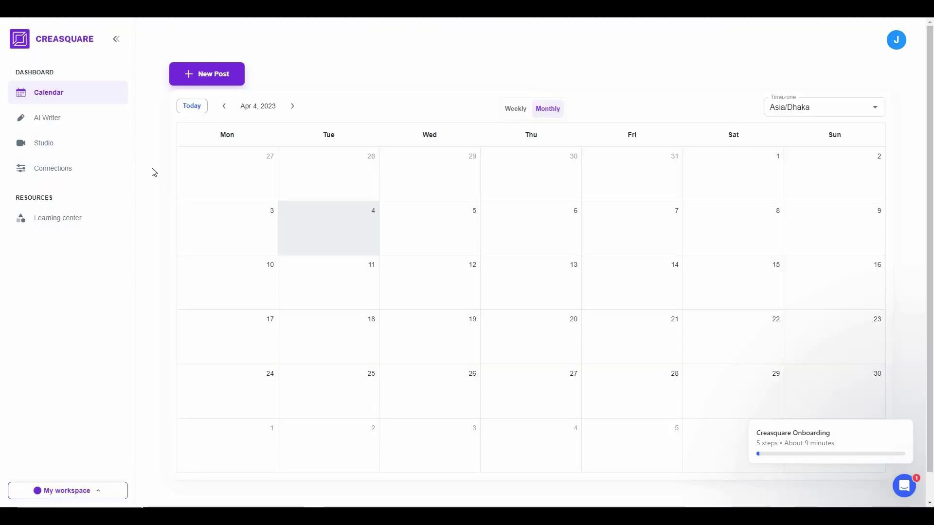
# - Go to the AI Writer section from the left sidebar
pyautogui.click(83, 121)
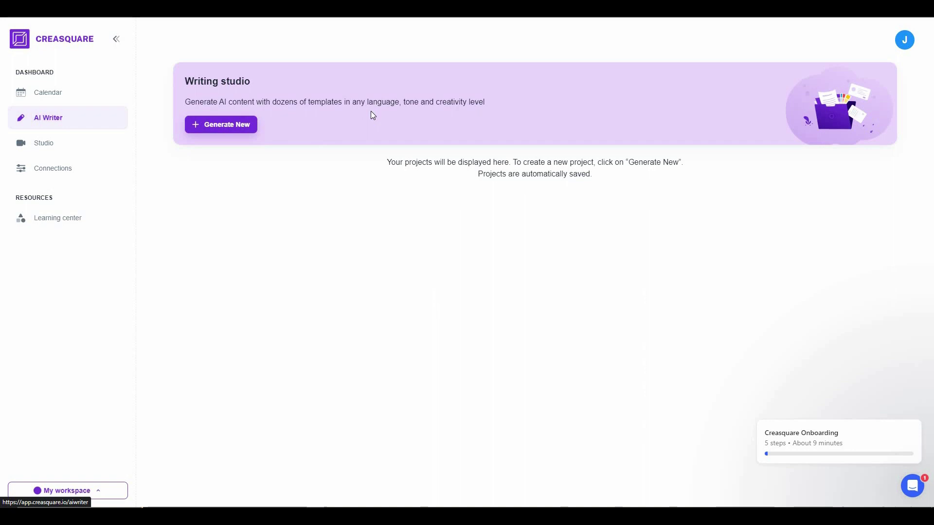
# - Start a new AI writing project with Instagram Captions as the use case
pyautogui.click(235, 125)
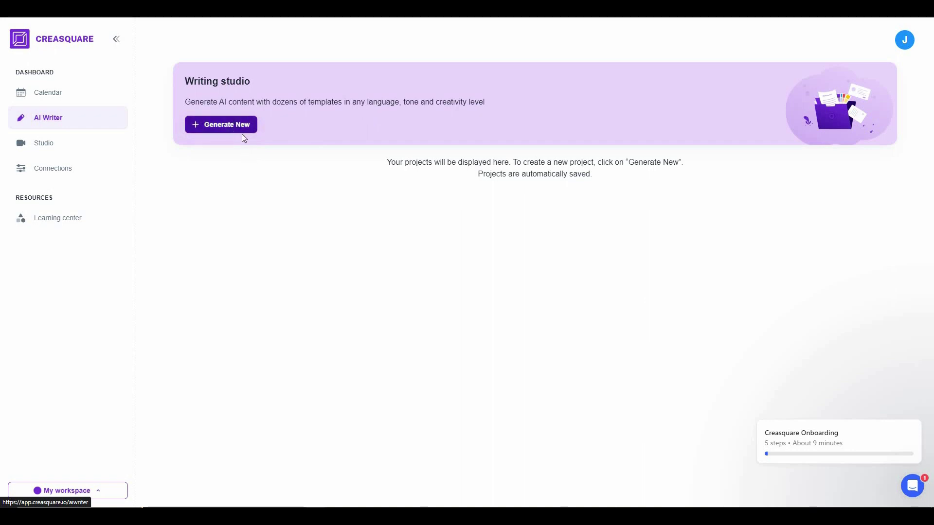
pyautogui.click(248, 131)
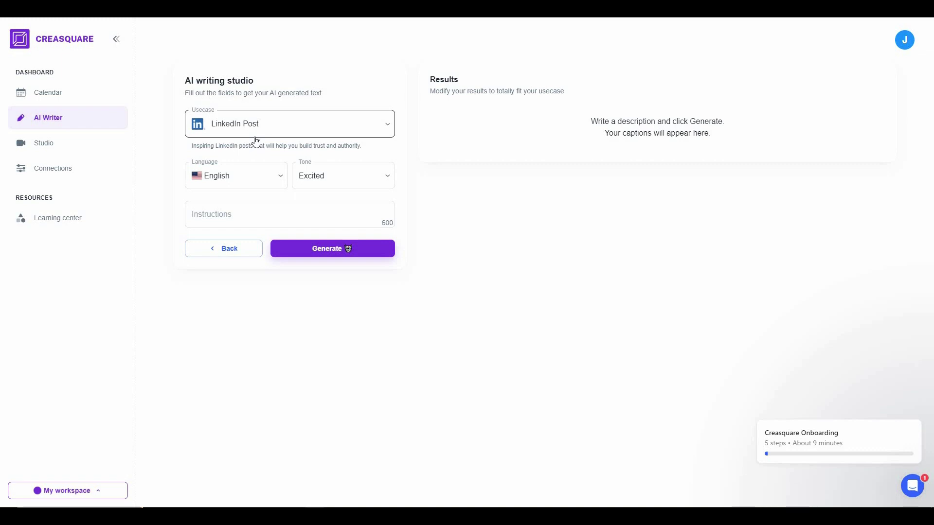
pyautogui.click(271, 127)
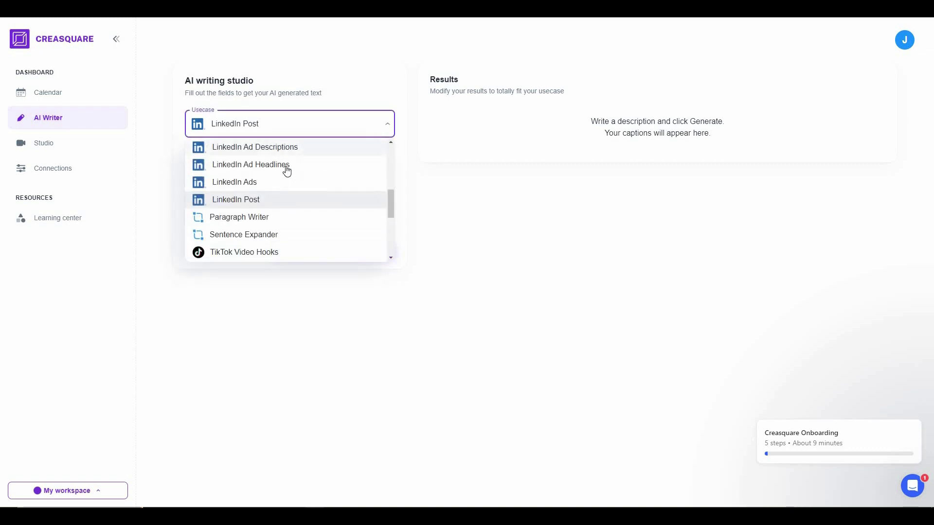
pyautogui.scroll(4, 287, 171)
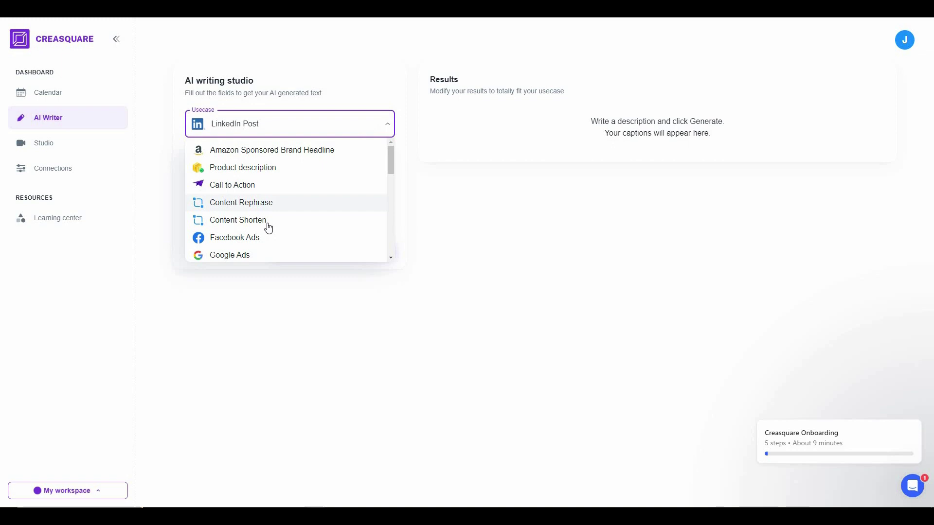
pyautogui.scroll(-10, 270, 227)
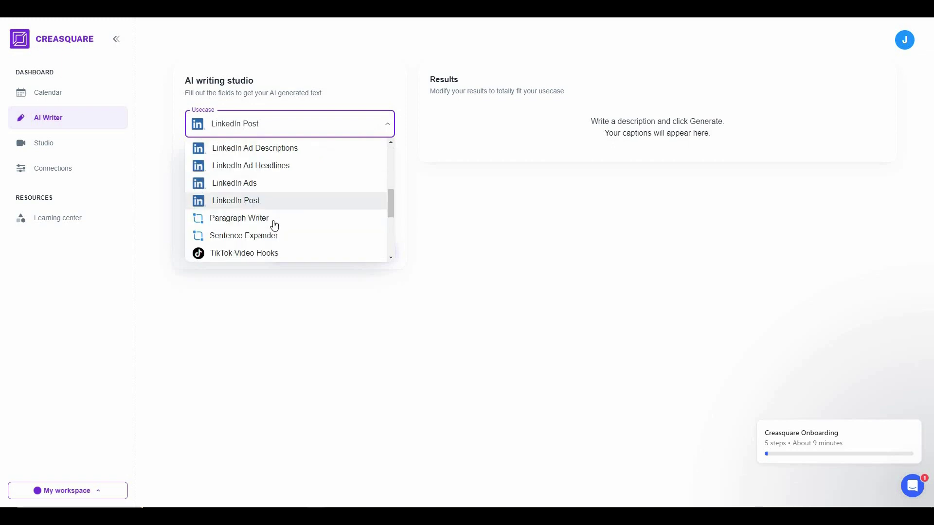
pyautogui.scroll(8, 275, 225)
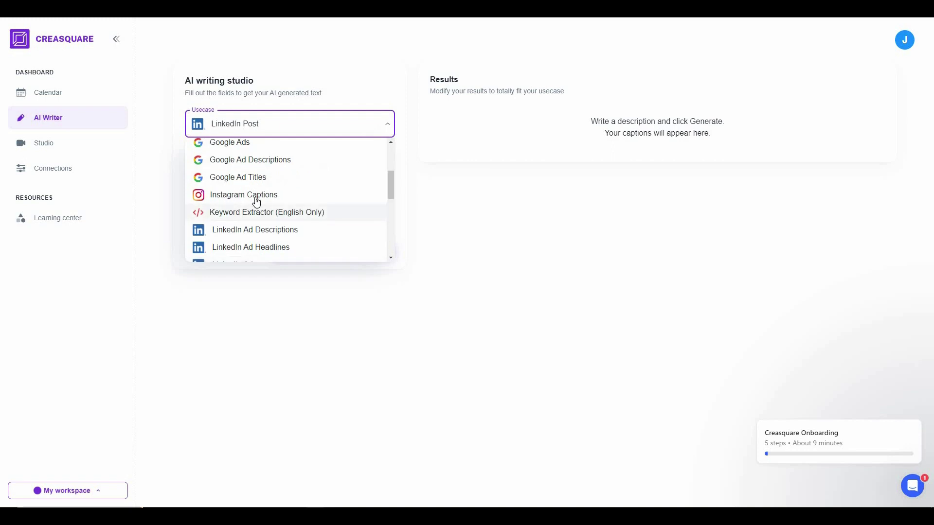
pyautogui.click(298, 197)
# - Keep English as the language and Excited as the tone, ready for the description
pyautogui.click(259, 183)
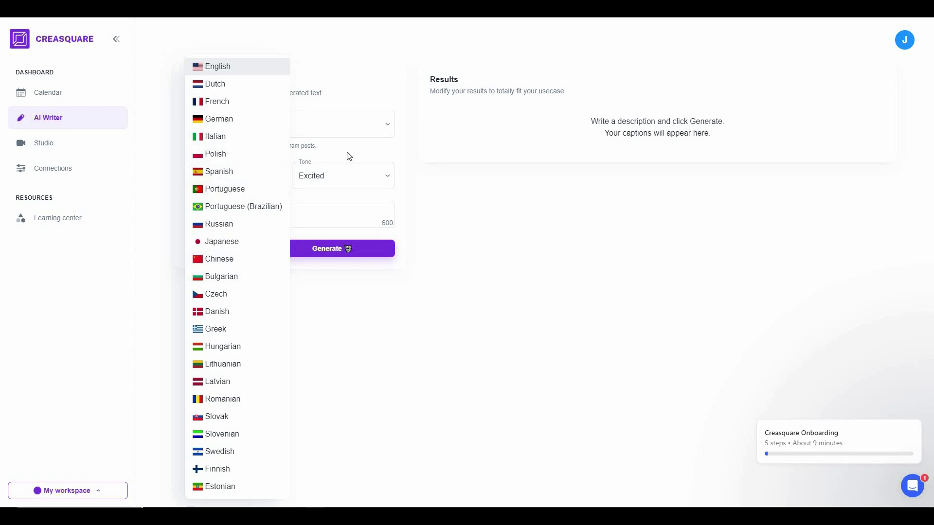
pyautogui.click(331, 177)
pyautogui.click(334, 179)
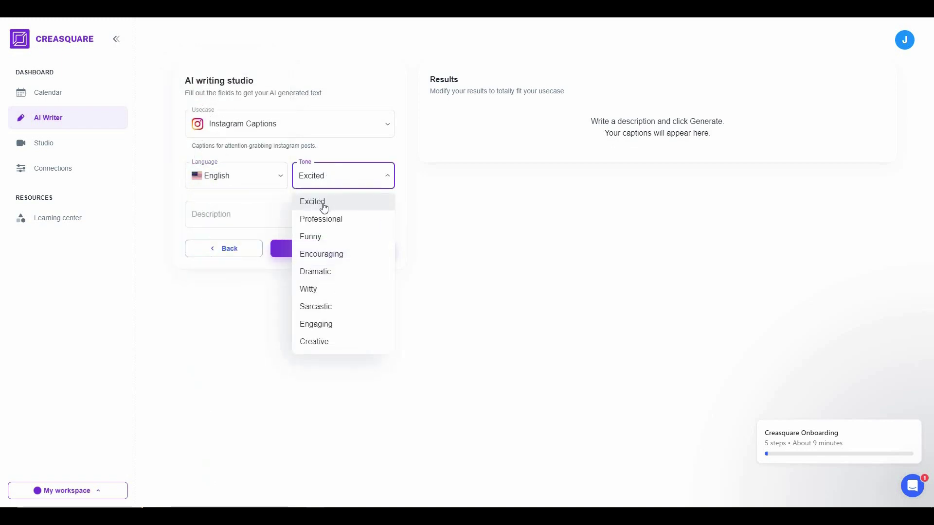
pyautogui.click(284, 217)
pyautogui.click(281, 217)
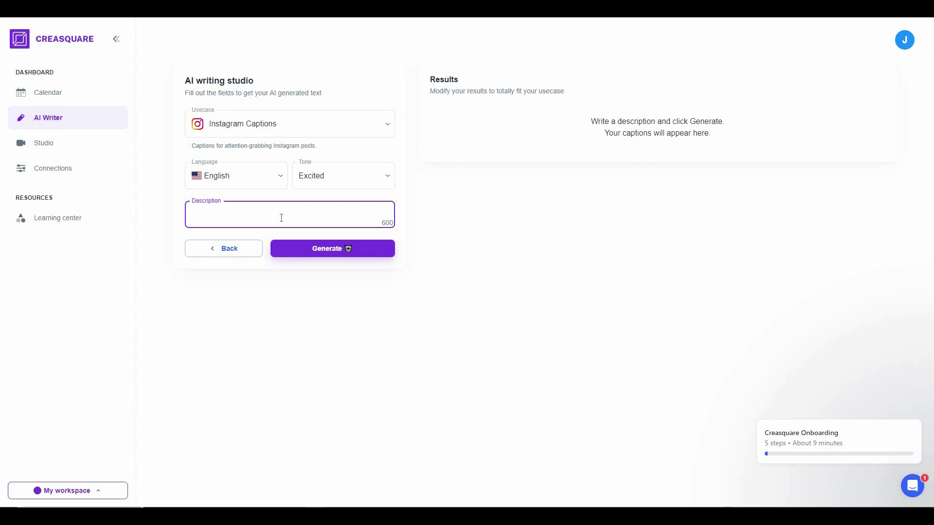
# - Paste the t-shirt launch description and generate two rounds of captions, four results in all
pyautogui.write('launching new batch of t-shirts tomorrow')
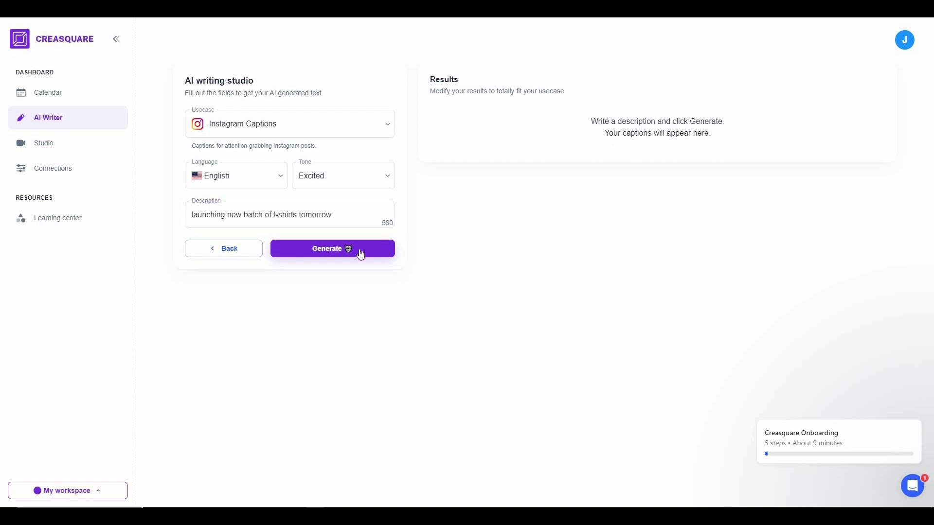
pyautogui.click(338, 255)
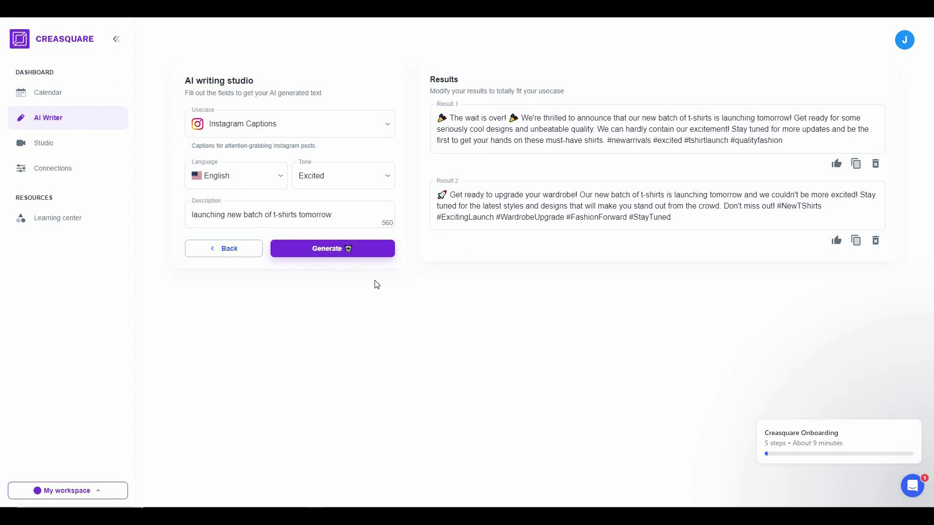
pyautogui.click(367, 251)
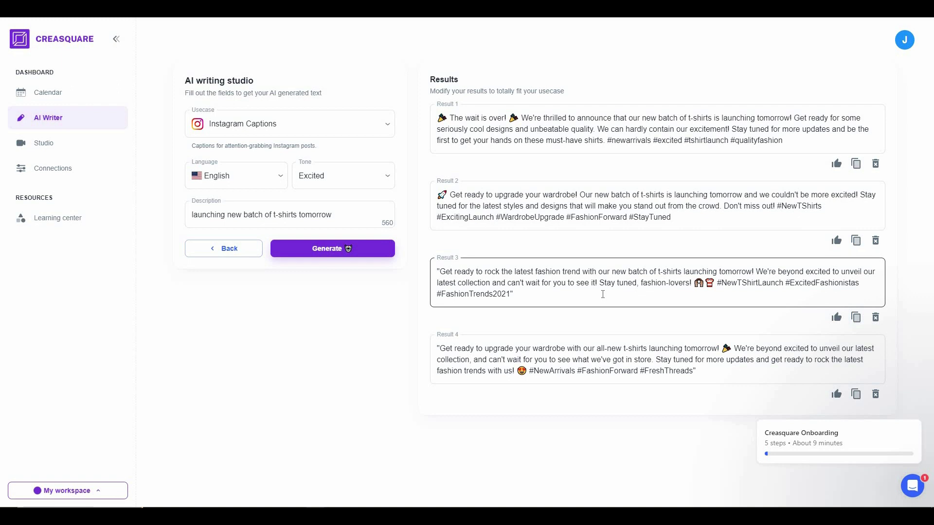
pyautogui.click(100, 147)
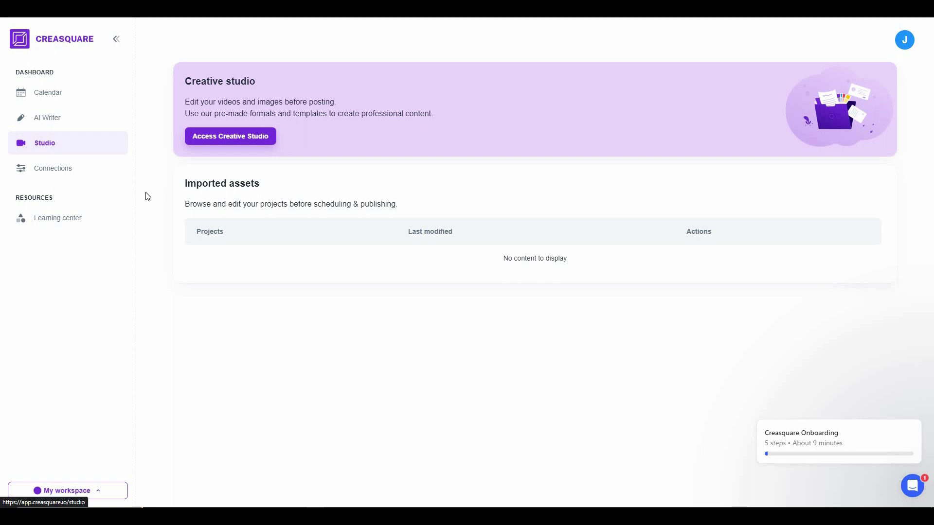
# - Enter the Creative Studio template gallery, review the Custom Size measure units, then dismiss it
pyautogui.click(253, 140)
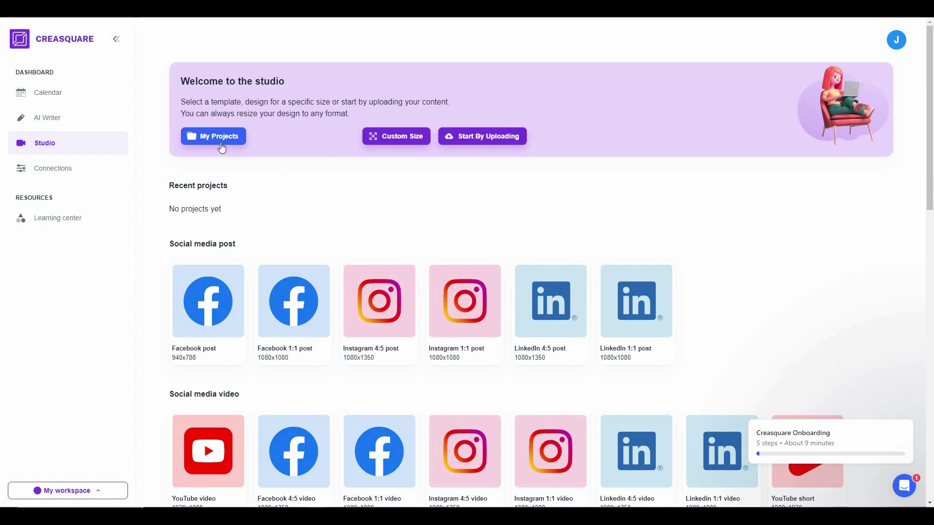
pyautogui.click(402, 136)
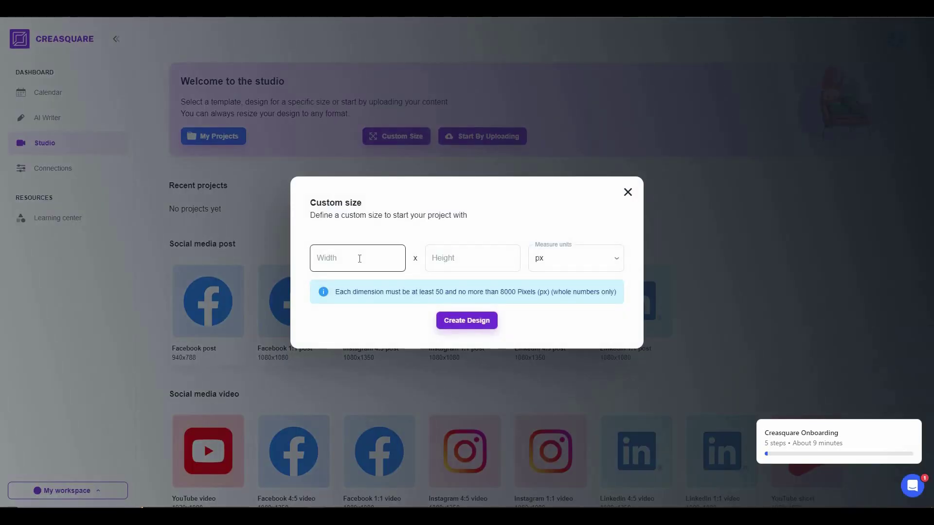
pyautogui.press('Tab')
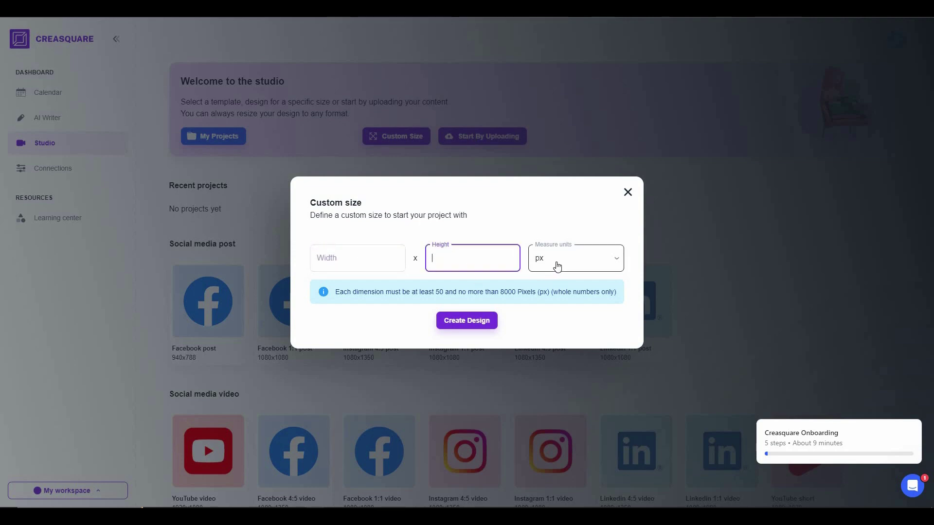
pyautogui.click(555, 268)
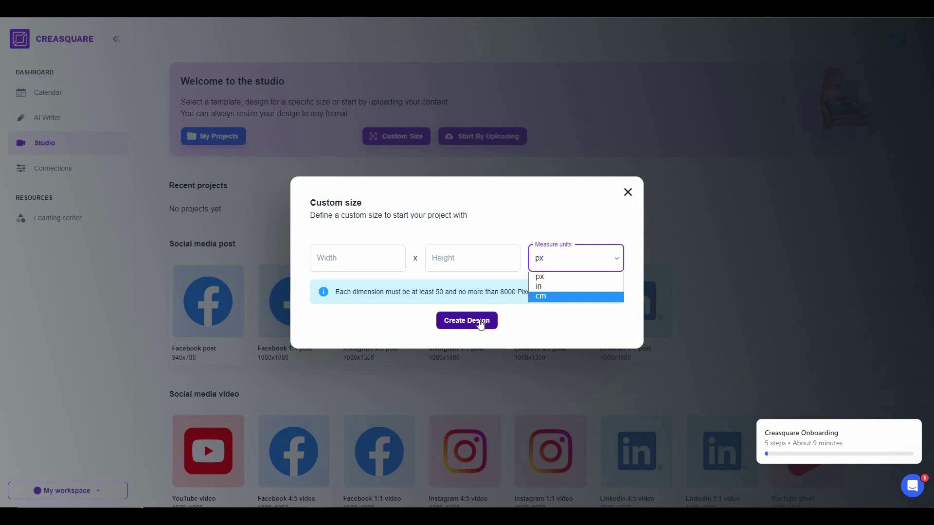
pyautogui.click(628, 193)
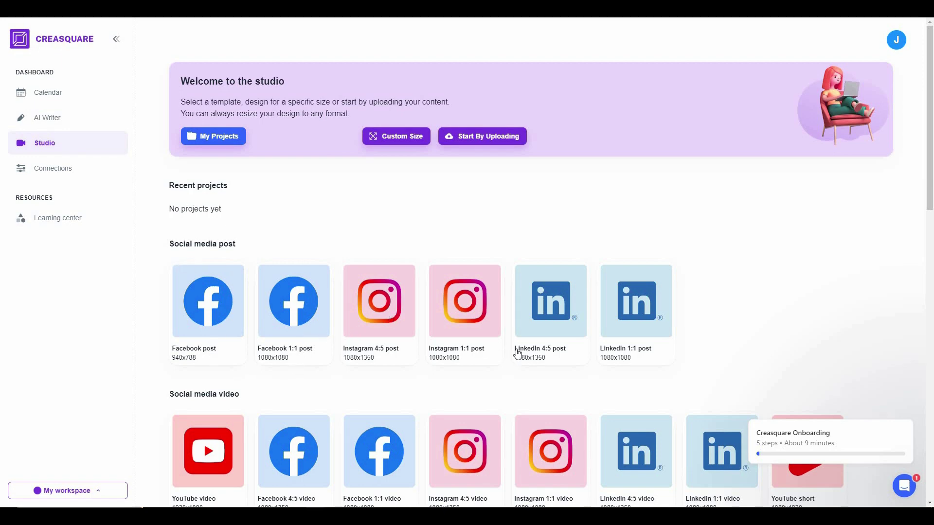
# - Scroll down through the template categories and back up again
pyautogui.scroll(-4, 318, 277)
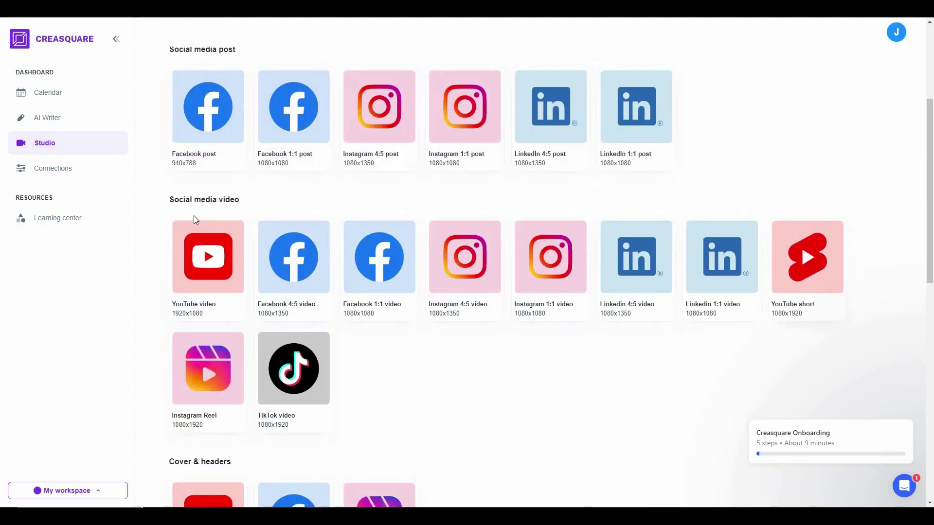
pyautogui.scroll(-5, 574, 311)
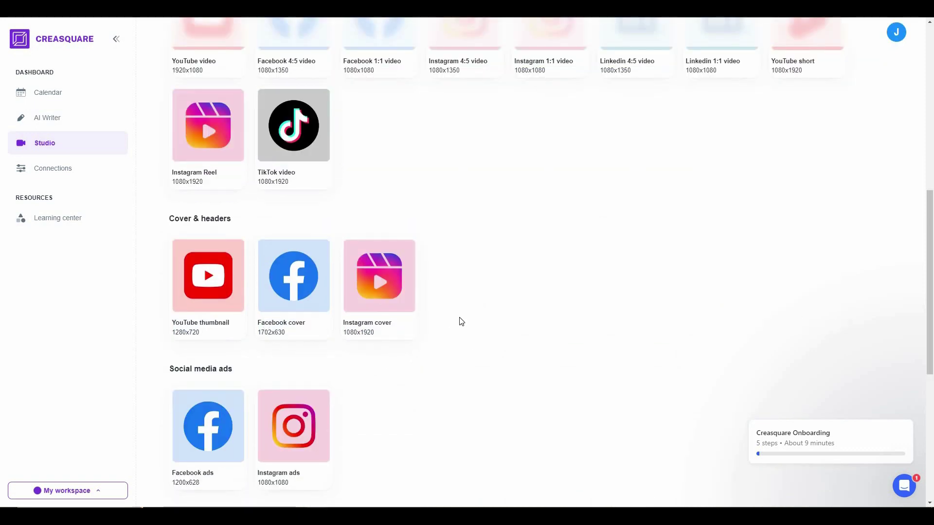
pyautogui.scroll(-4, 378, 242)
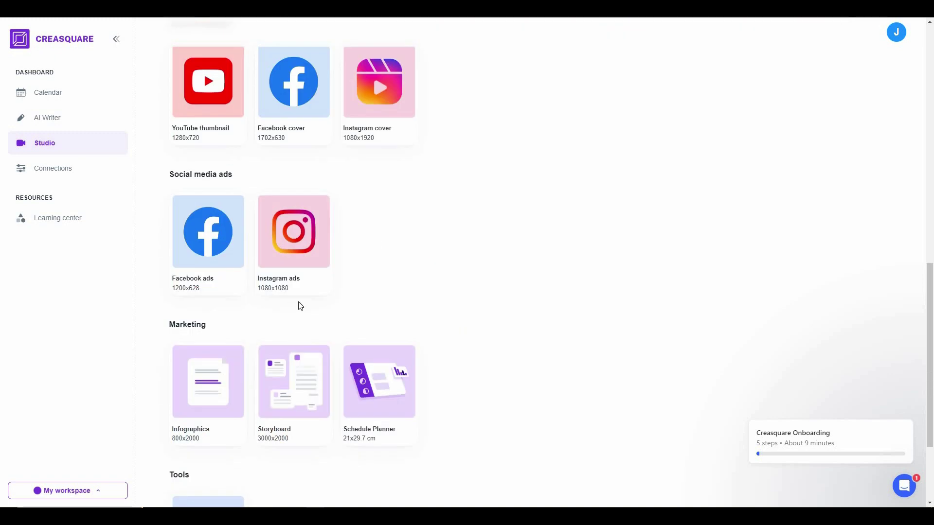
pyautogui.scroll(2, 299, 306)
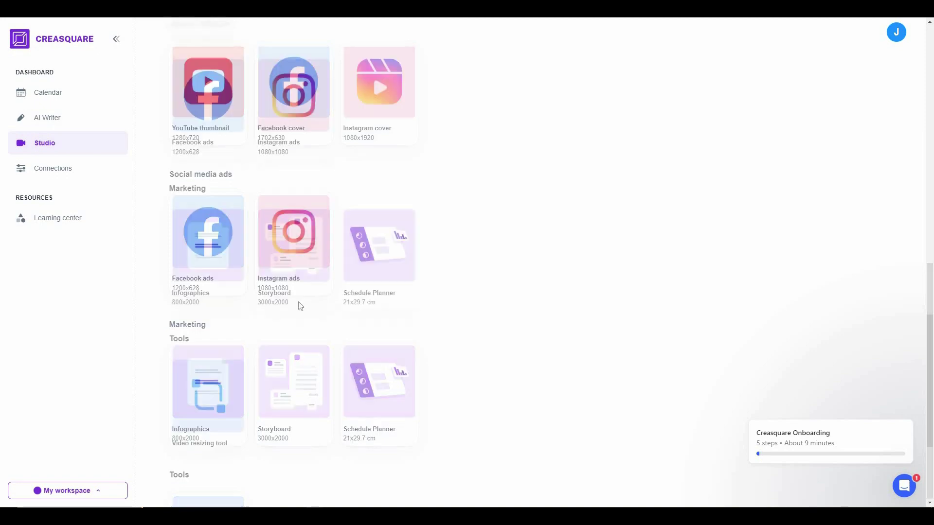
pyautogui.scroll(10, 312, 317)
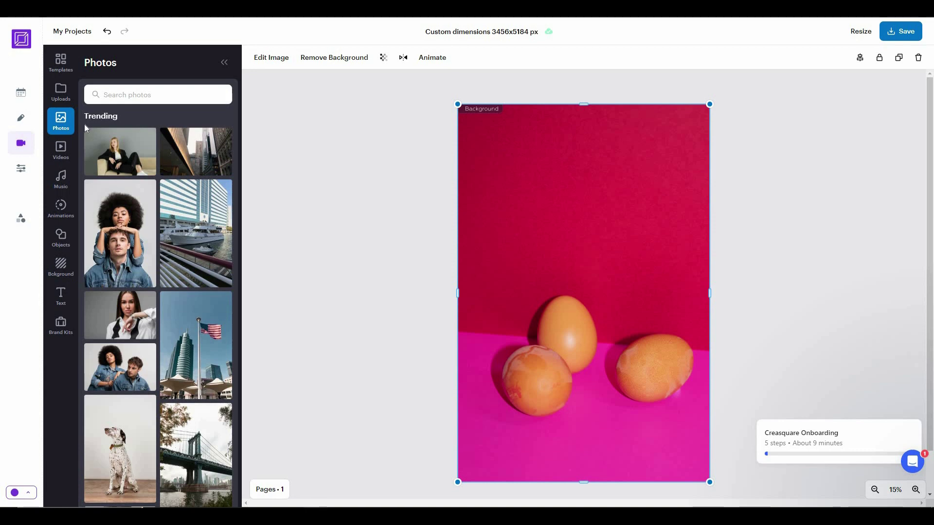
# - Remove the egg photo's background, then erase a bite from the upper egg with the Erase brush
pyautogui.click(592, 420)
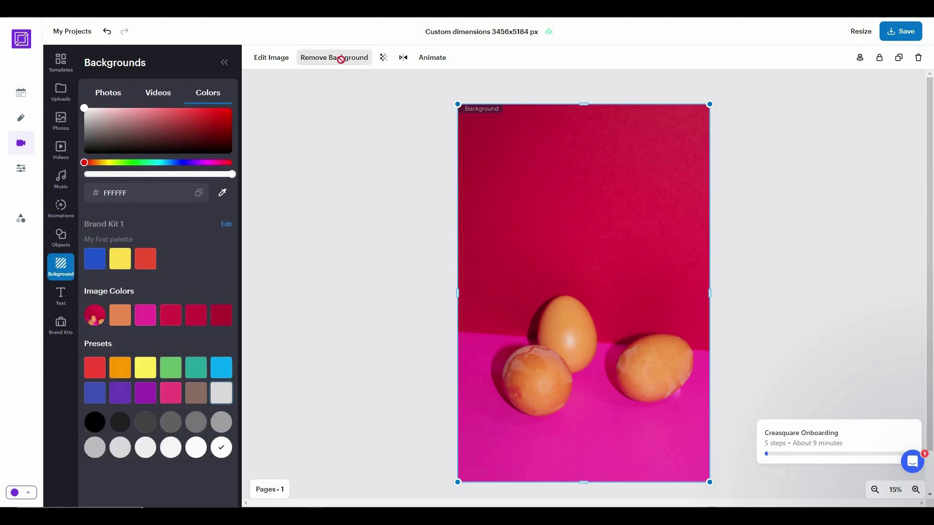
pyautogui.click(341, 58)
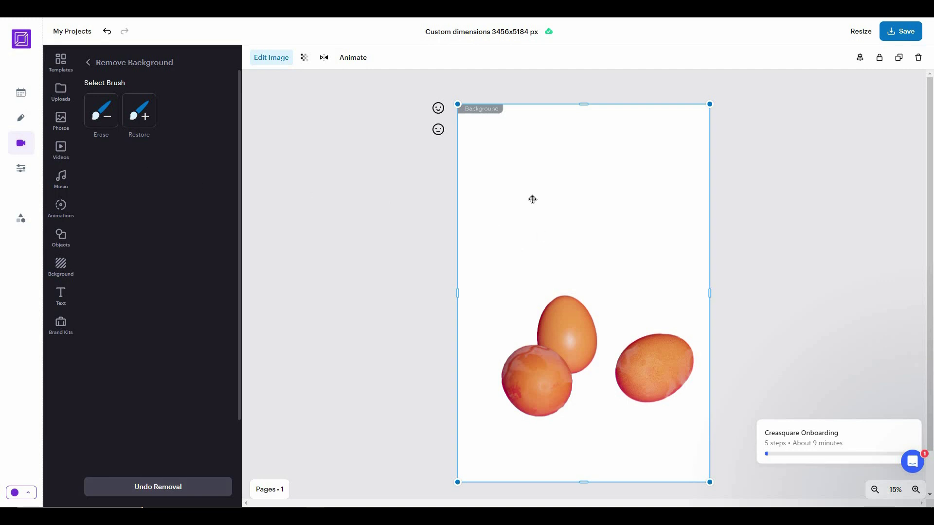
pyautogui.click(141, 111)
pyautogui.click(100, 123)
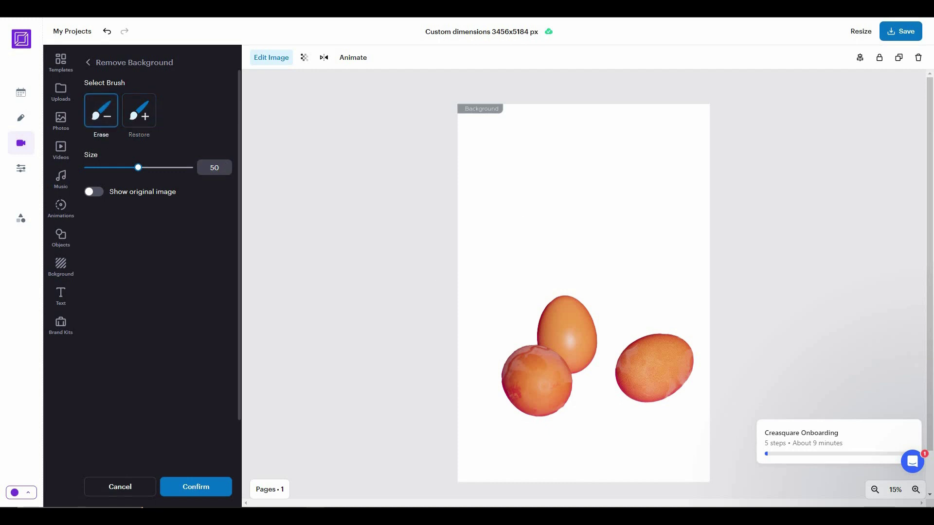
pyautogui.hotkey('ctrl', 'z')
pyautogui.moveTo(548, 308); pyautogui.dragTo(545, 310)
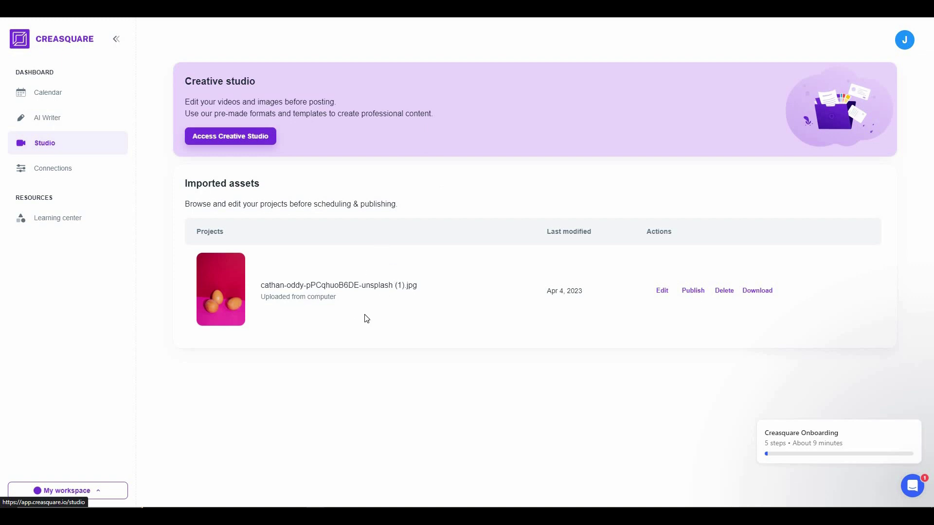
# - Publish the egg image project to the Post Scheduler
pyautogui.click(693, 291)
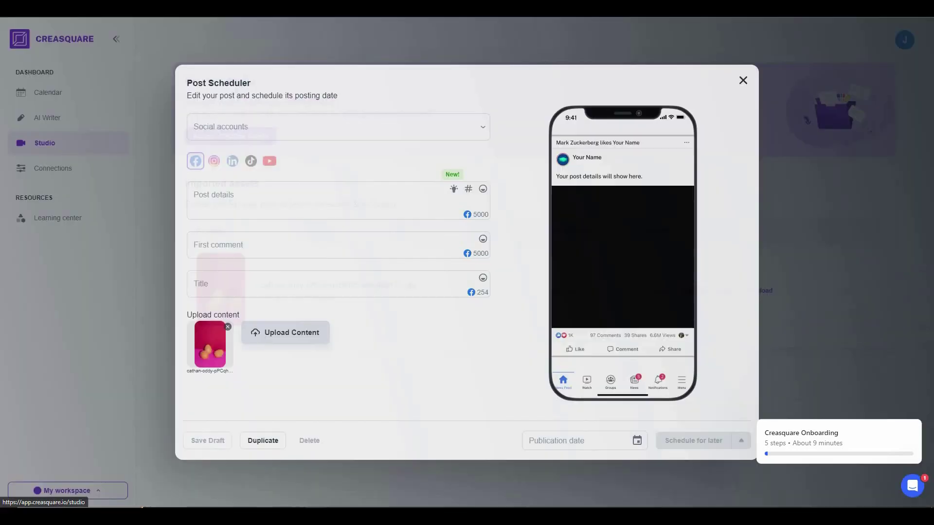